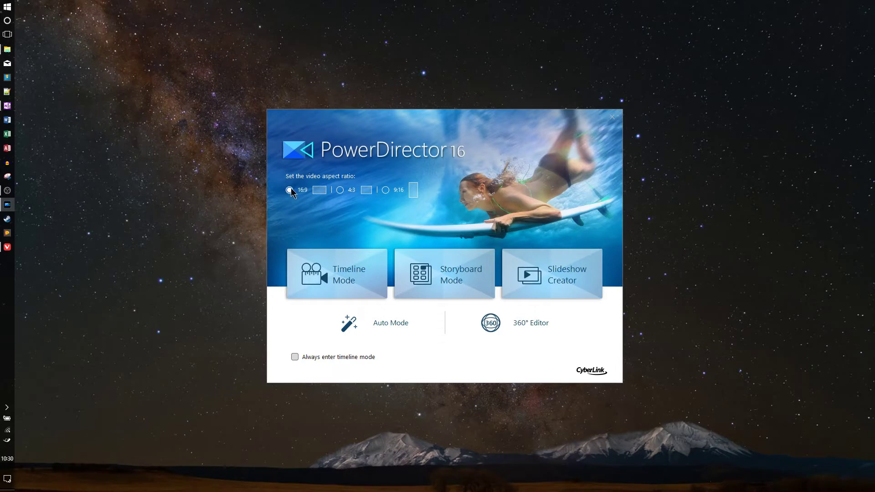
Start a new timeline-mode project, then switch to the Capture room
{"action": "left_click", "coordinate": [341, 290]}
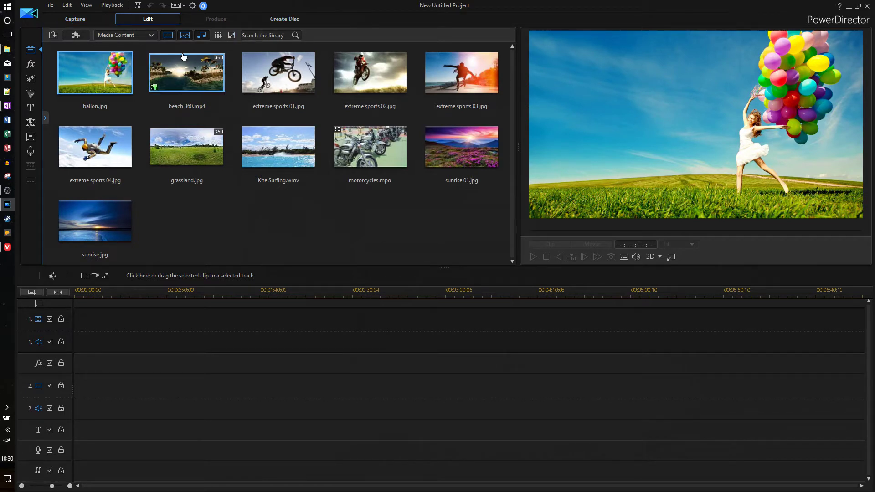
{"action": "left_click", "coordinate": [78, 22]}
{"action": "left_click", "coordinate": [77, 20]}
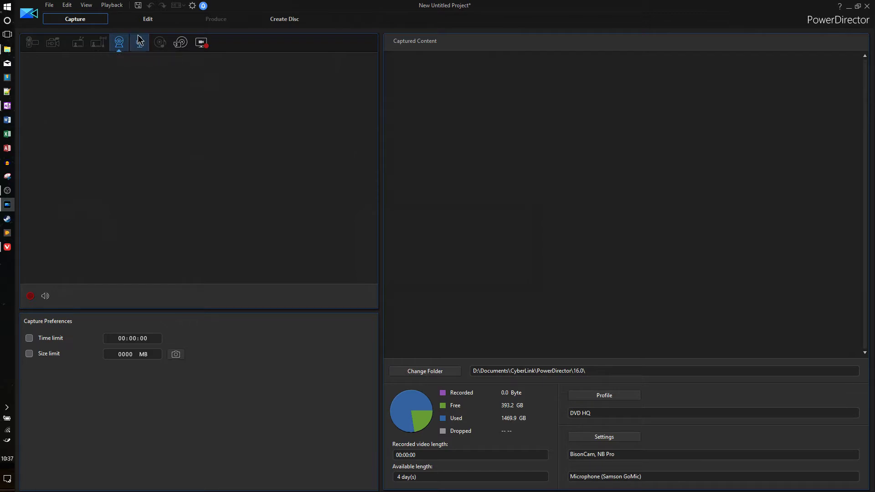
{"action": "left_click", "coordinate": [202, 45]}
{"action": "left_click", "coordinate": [140, 19]}
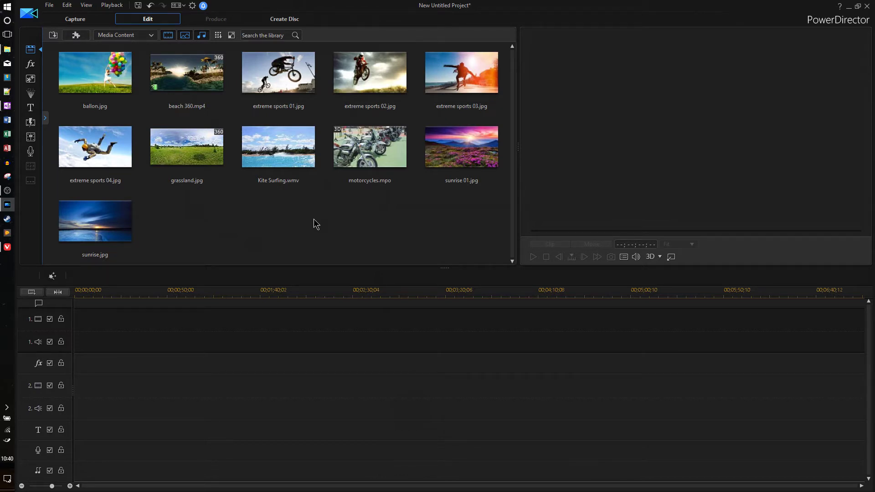
Place Kite Surfing.wmv on video track 1, then switch to the Produce room
{"action": "left_click_drag", "start_coordinate": [279, 156], "coordinate": [83, 321]}
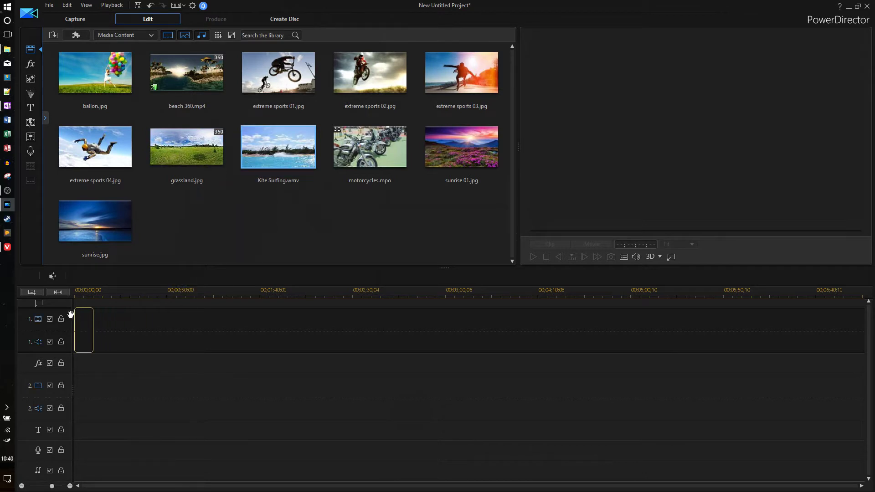
{"action": "left_click", "coordinate": [216, 18]}
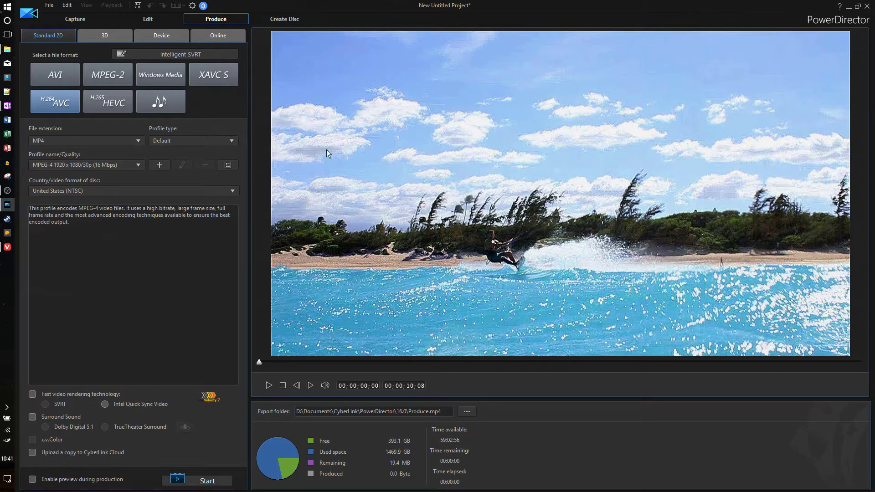
Switch to the Create Disc room to view the My Videos disc menu
{"action": "left_click", "coordinate": [285, 19]}
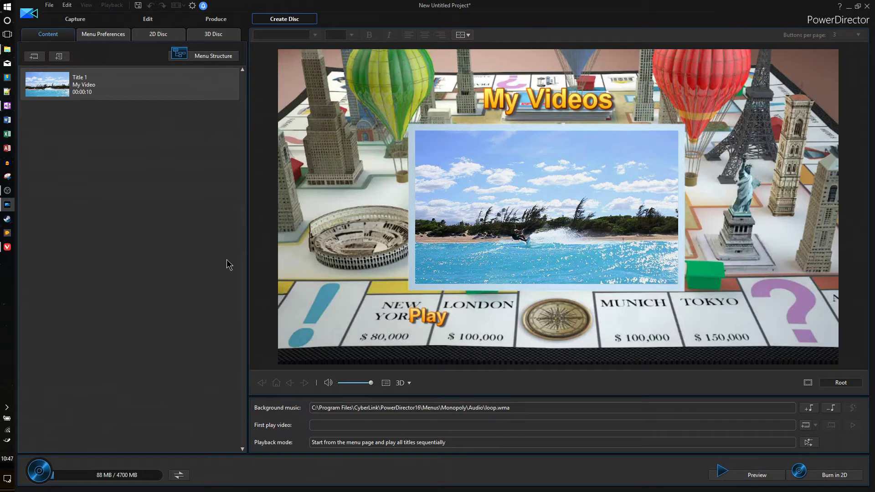
Return to the Edit room and select the Kite Surfing clip in the library
{"action": "left_click", "coordinate": [147, 18]}
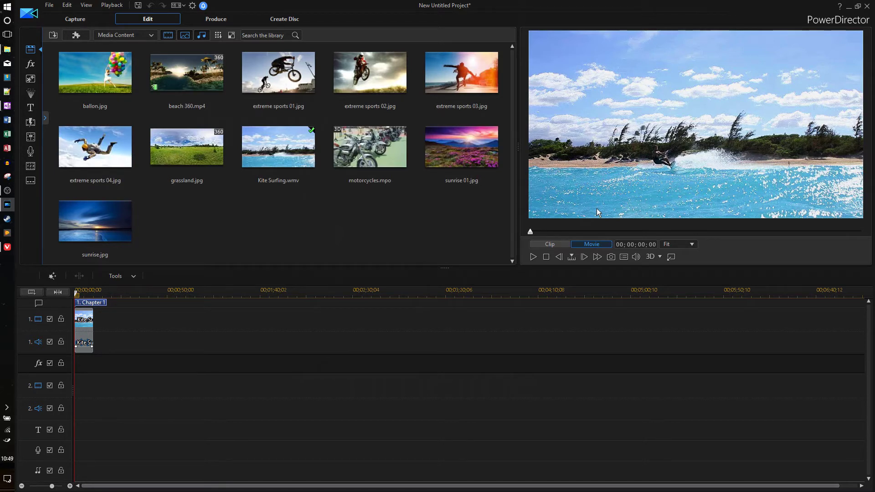
{"action": "left_click", "coordinate": [306, 151]}
Set the preview quality to Full HD Preview Resolution
{"action": "left_click", "coordinate": [77, 328]}
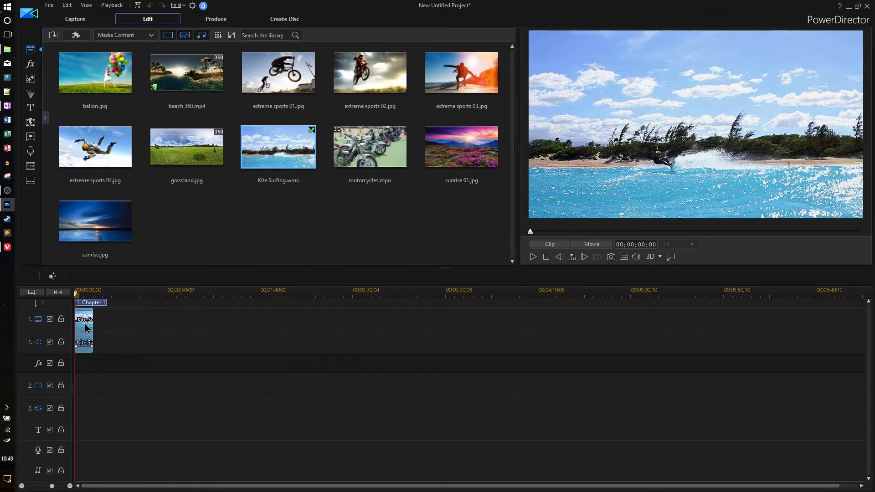
{"action": "left_click", "coordinate": [311, 350]}
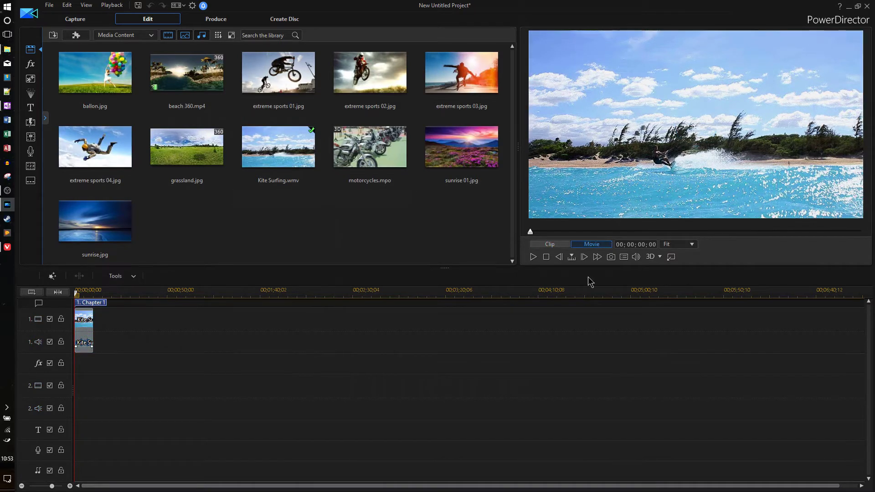
{"action": "left_click", "coordinate": [623, 256]}
{"action": "mouse_move", "coordinate": [670, 261]}
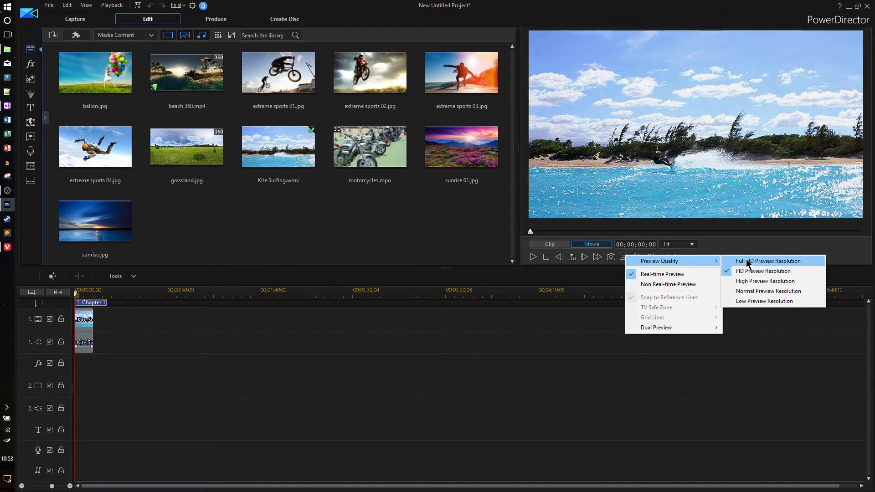
{"action": "left_click", "coordinate": [781, 265]}
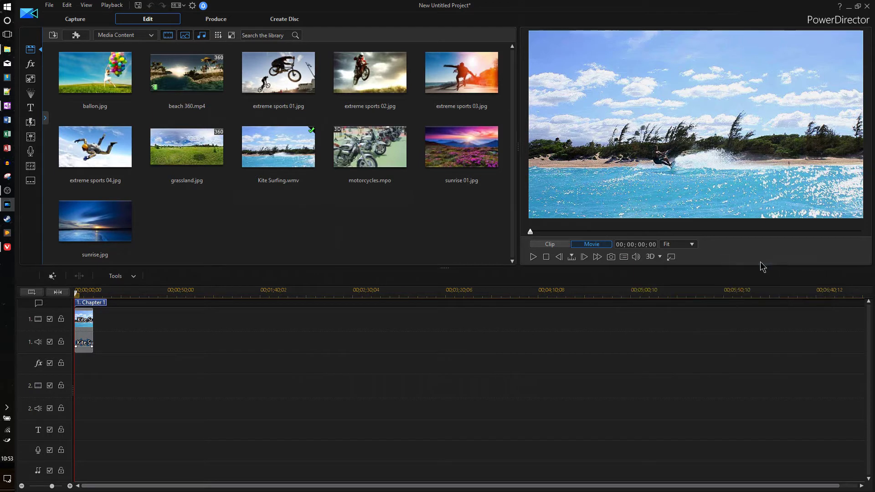
{"action": "left_click", "coordinate": [623, 258]}
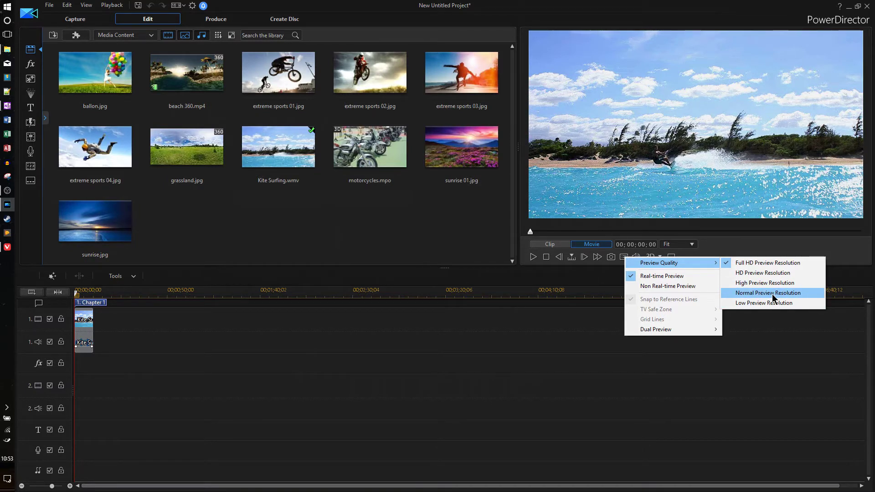
{"action": "left_click", "coordinate": [582, 346]}
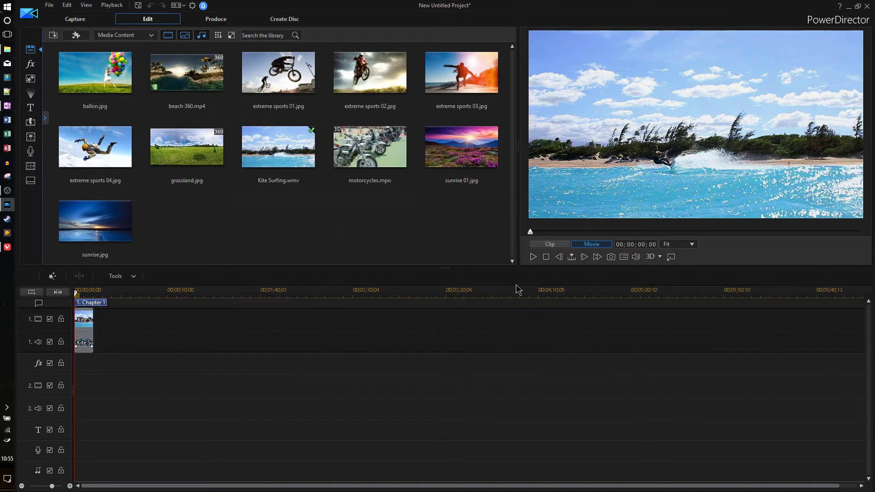
Drag the panel splitters to enlarge the preview and library area
{"action": "mouse_move", "coordinate": [444, 268]}
{"action": "left_mouse_down"}
{"action": "mouse_move", "coordinate": [442, 196]}
{"action": "mouse_move", "coordinate": [443, 260]}
{"action": "left_mouse_up"}
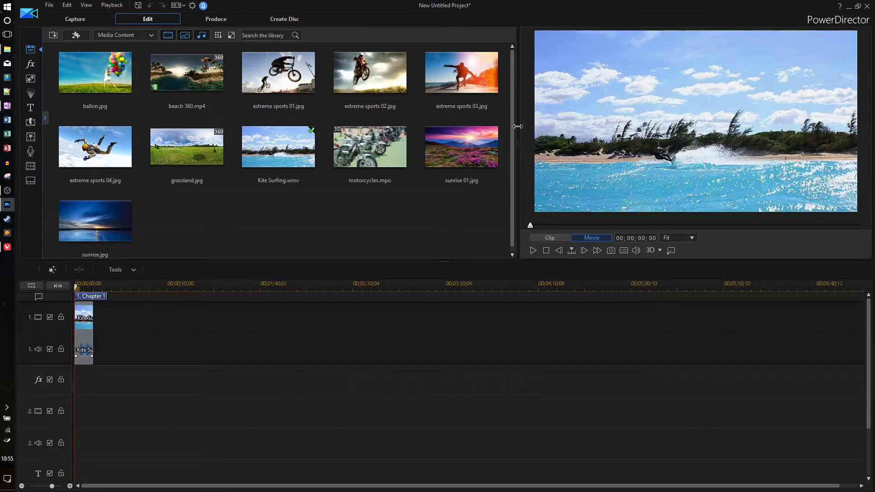
{"action": "left_click_drag", "start_coordinate": [517, 130], "coordinate": [318, 129]}
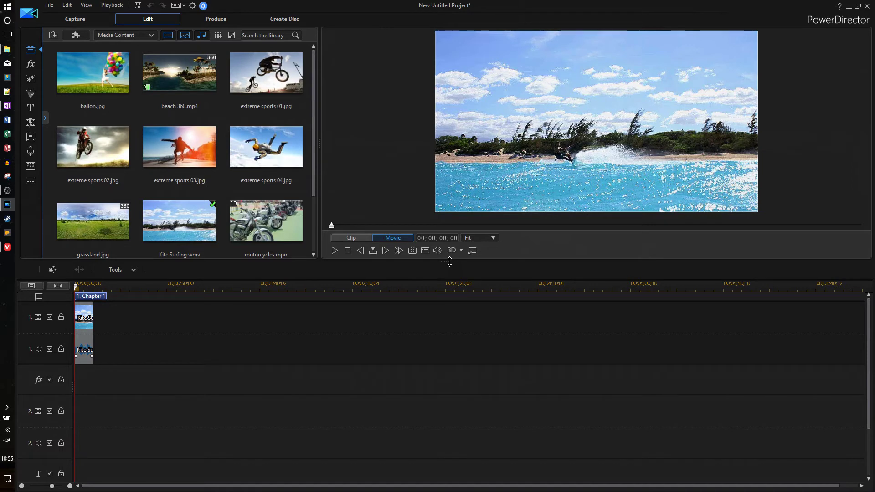
{"action": "left_click_drag", "start_coordinate": [448, 261], "coordinate": [462, 337]}
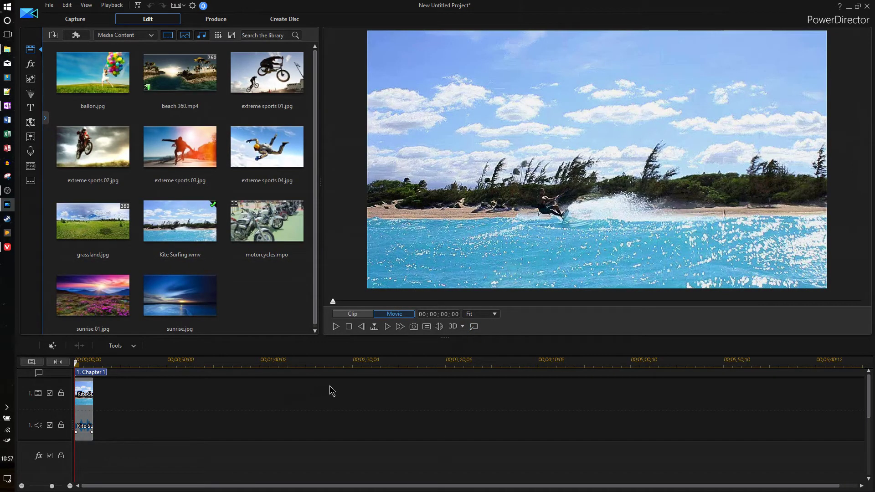
Undock the preview into a floating window, move it, and dock it back
{"action": "left_click", "coordinate": [472, 327]}
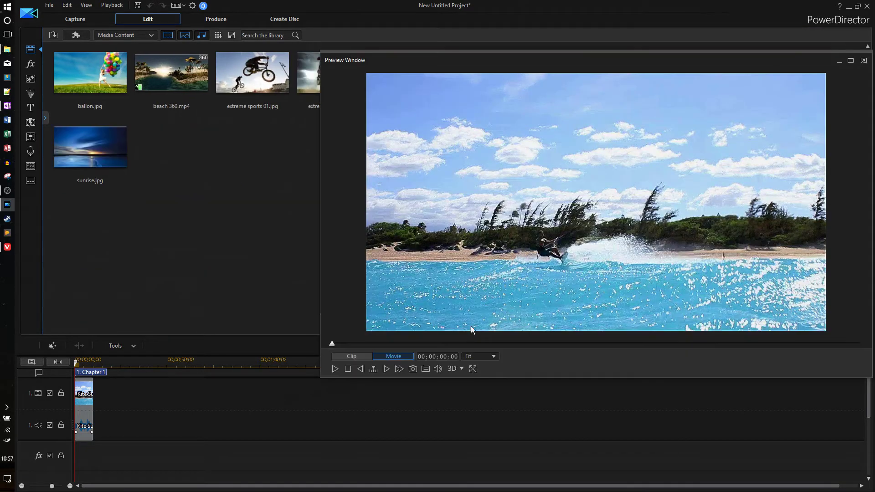
{"action": "left_click_drag", "start_coordinate": [529, 63], "coordinate": [406, 85]}
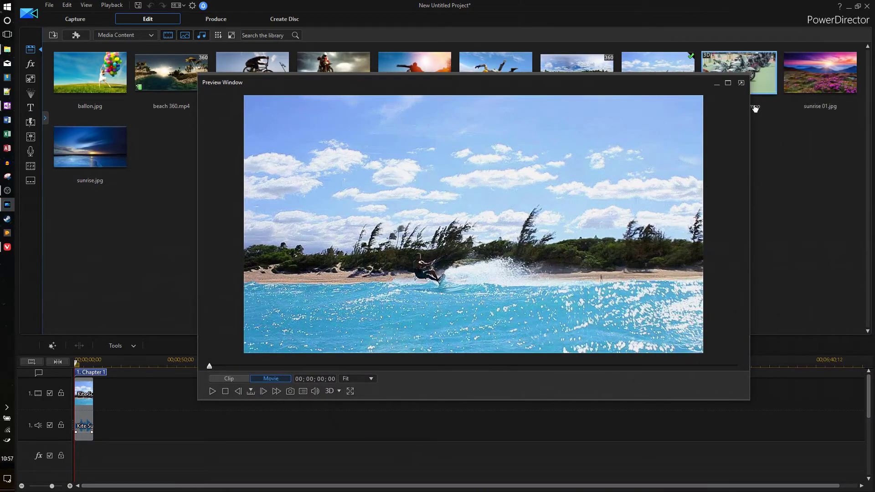
{"action": "left_click", "coordinate": [742, 85]}
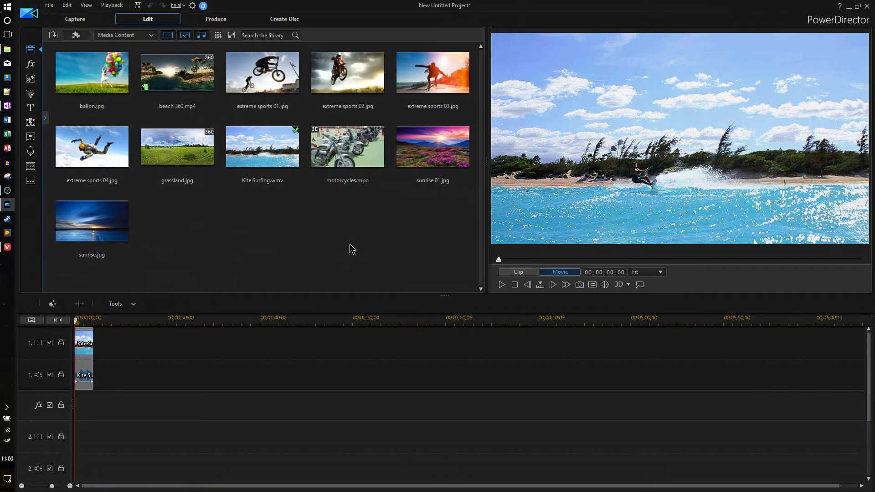
{"action": "left_click", "coordinate": [217, 35]}
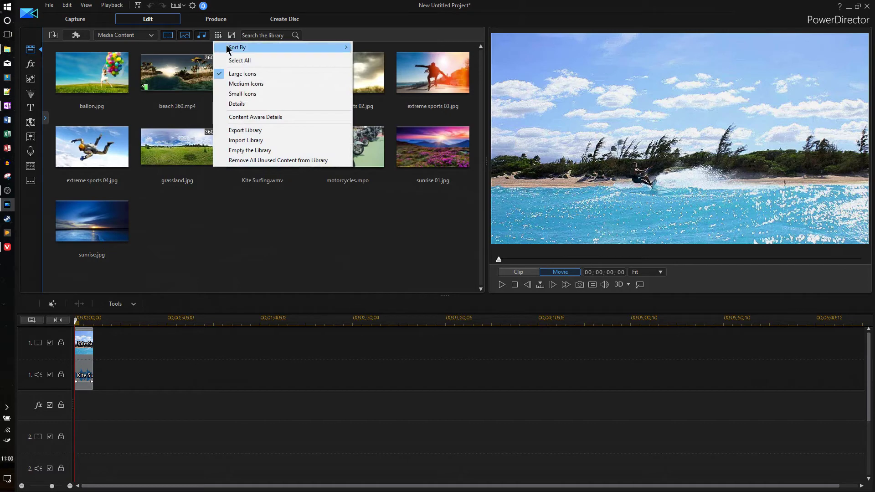
Try small icons and the details list, then settle on Large Icons
{"action": "left_click", "coordinate": [248, 84]}
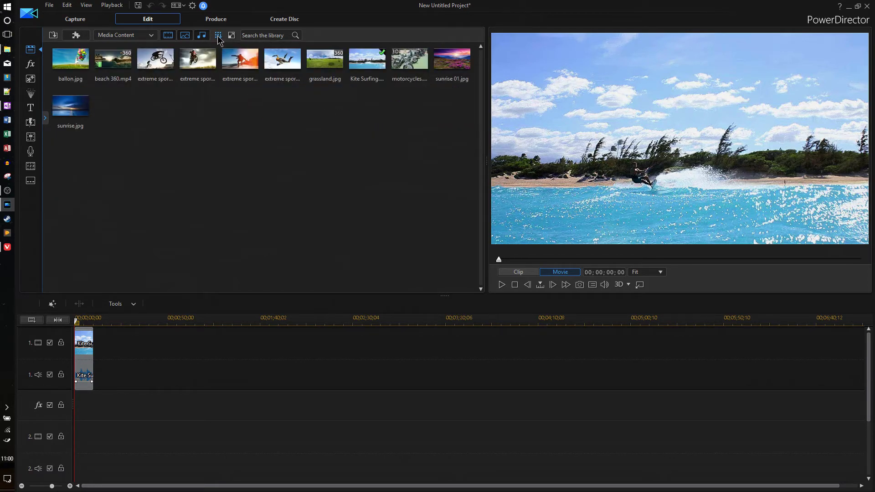
{"action": "left_click", "coordinate": [217, 35]}
{"action": "left_click", "coordinate": [250, 104]}
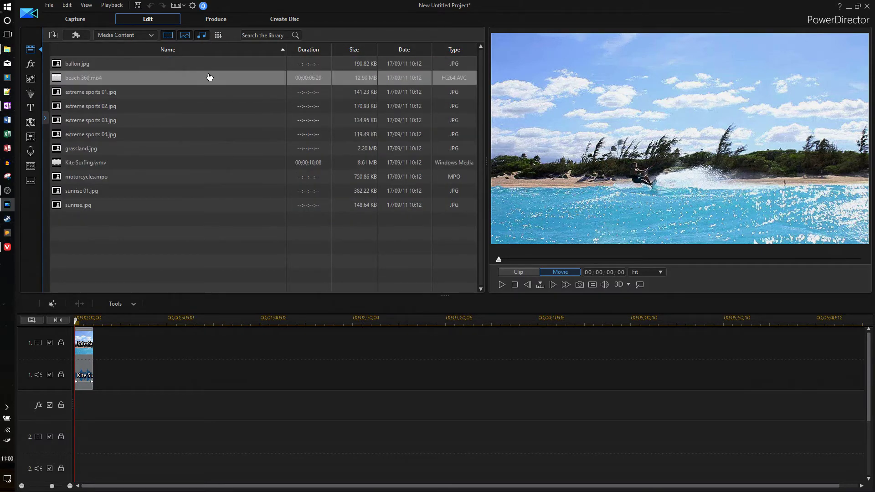
{"action": "left_click", "coordinate": [217, 35]}
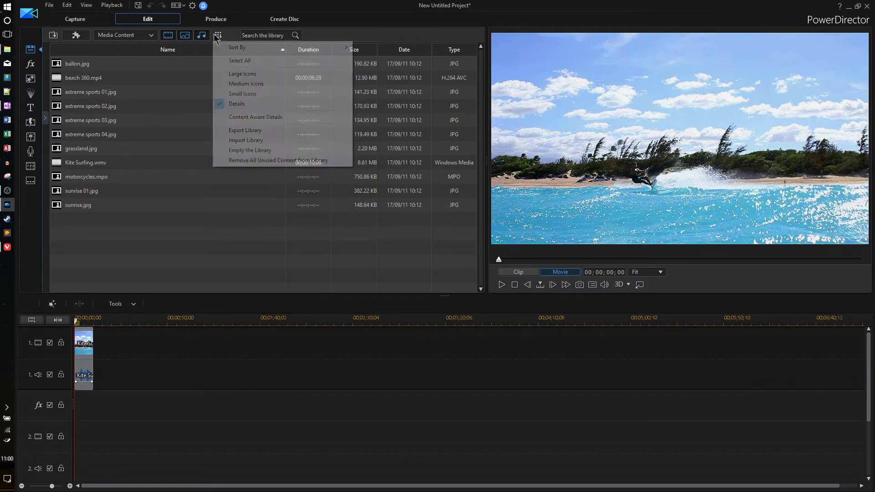
{"action": "left_click", "coordinate": [243, 74]}
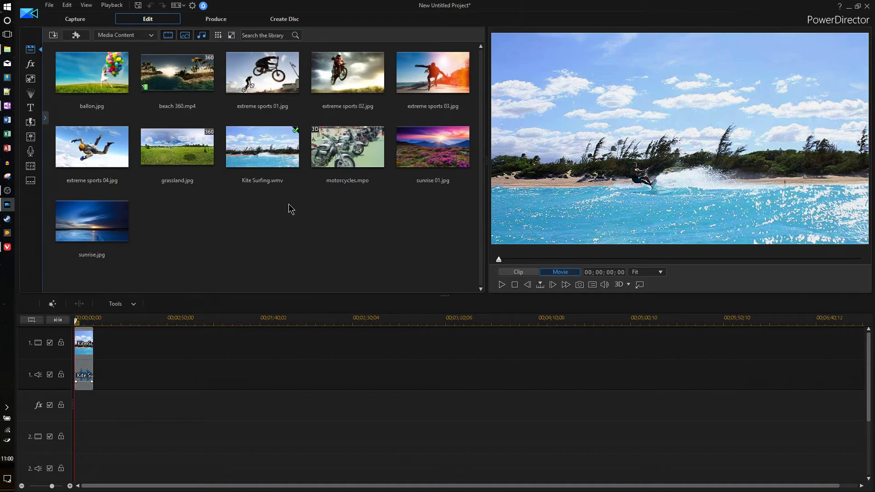
{"action": "left_click", "coordinate": [53, 35]}
Import EnTwined Remix.wav using Import Media Files
{"action": "left_click", "coordinate": [69, 48]}
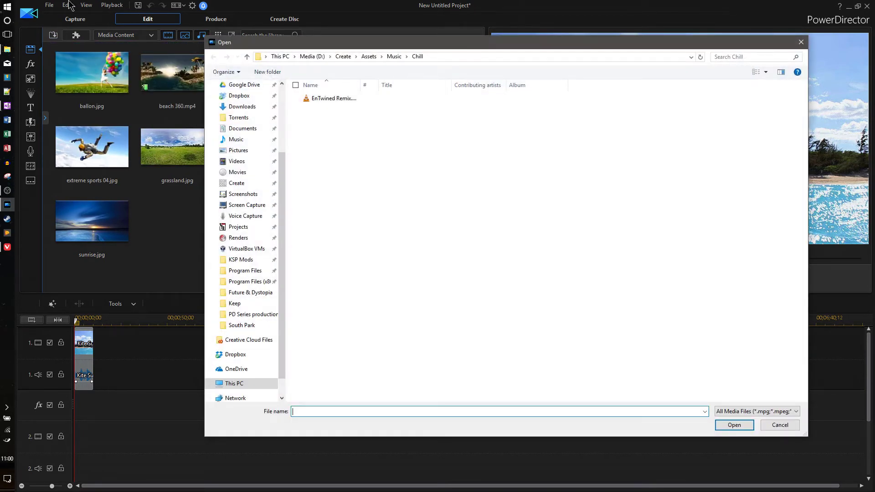
{"action": "double_click", "coordinate": [329, 97]}
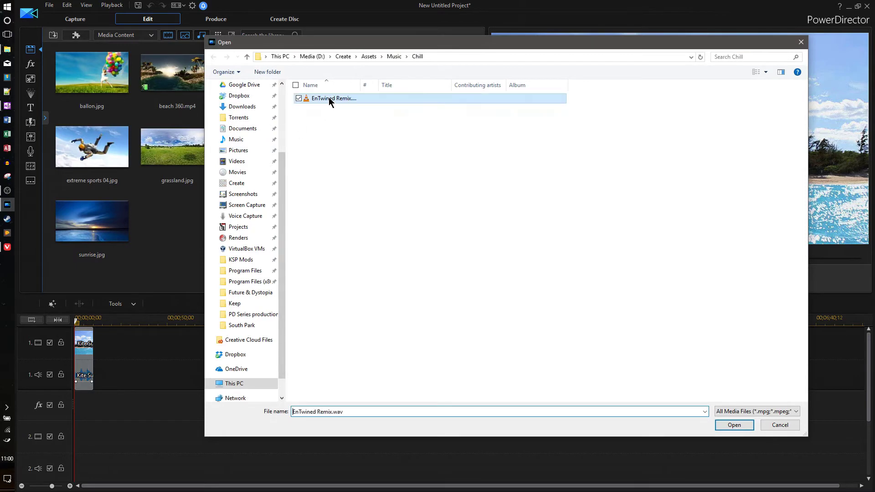
{"action": "left_click", "coordinate": [319, 257]}
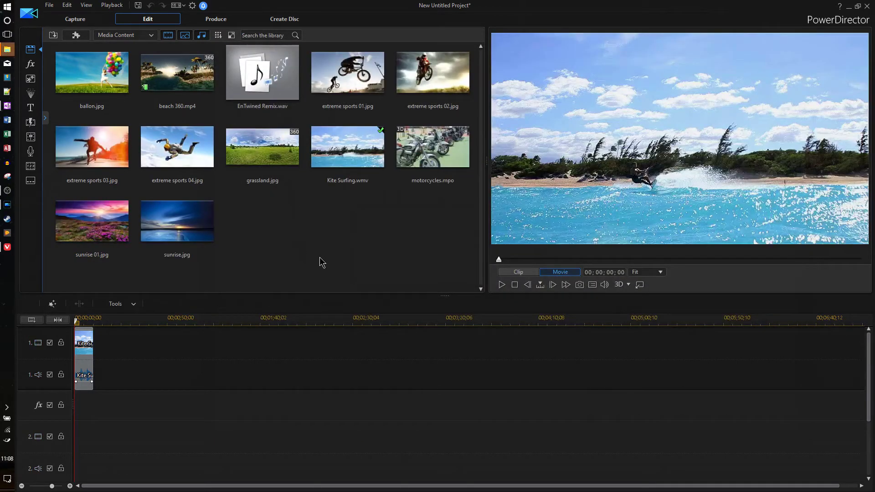
Drag DSCN3456.MOV and DSCN3457.MOV from File Explorer into the media library
{"action": "left_click", "coordinate": [8, 48]}
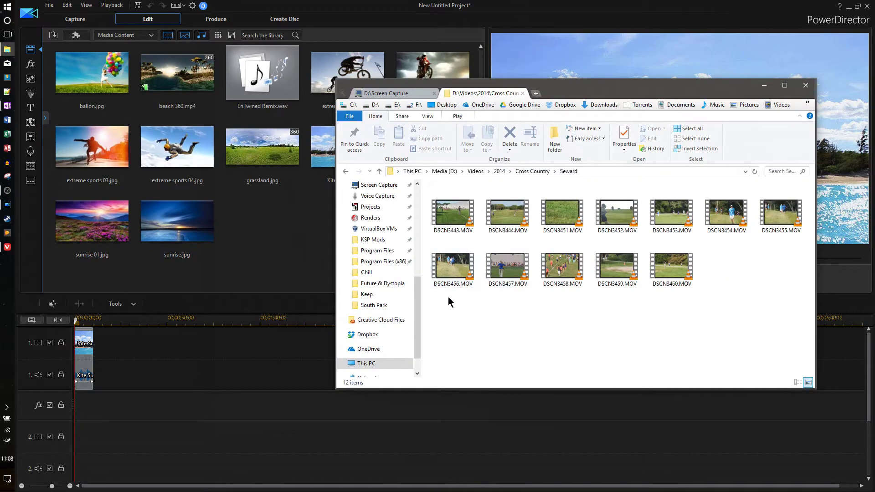
{"action": "left_click_drag", "start_coordinate": [450, 296], "coordinate": [511, 274]}
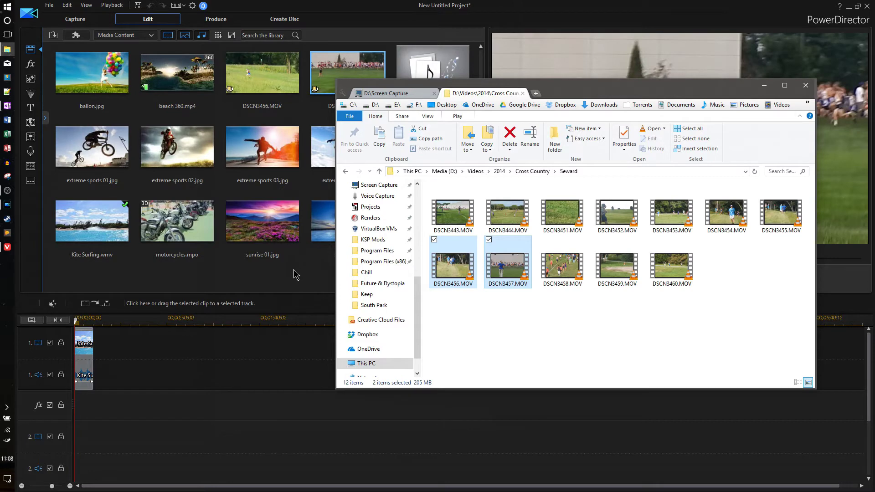
{"action": "left_click", "coordinate": [294, 270]}
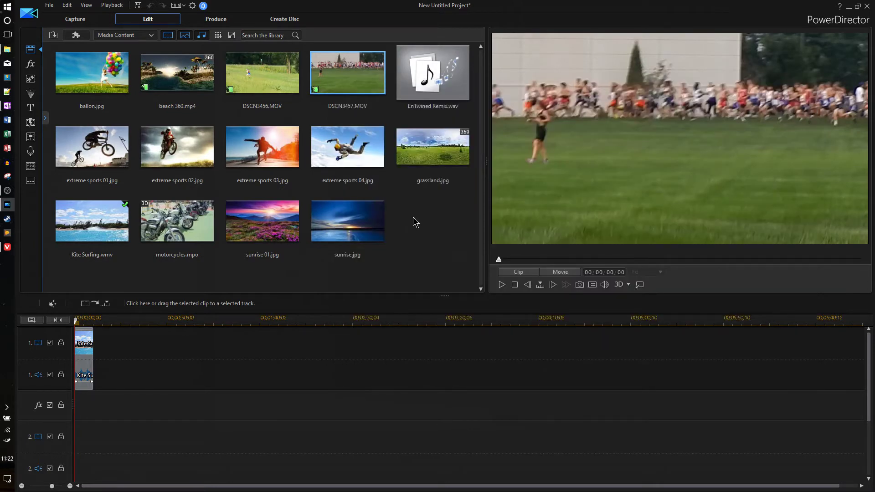
{"action": "left_click", "coordinate": [30, 63]}
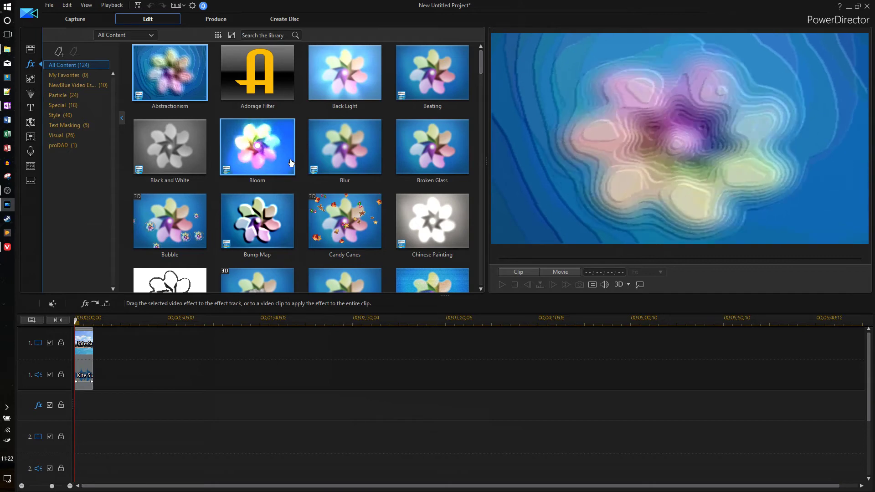
{"action": "scroll", "coordinate": [326, 162], "scroll_direction": "down", "scroll_amount": 3}
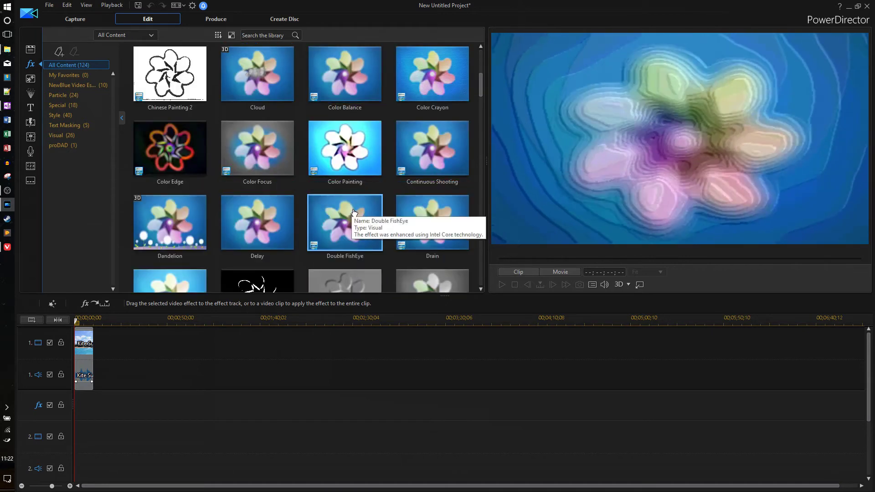
{"action": "scroll", "coordinate": [344, 174], "scroll_direction": "up", "scroll_amount": 3}
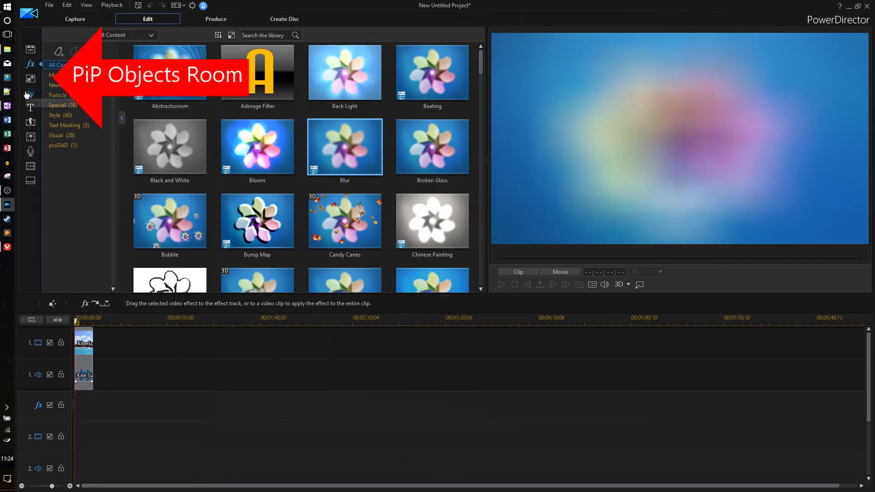
Drop the Dialog_07 speech bubble from the PiP Objects Room onto video track 2
{"action": "left_click", "coordinate": [31, 93]}
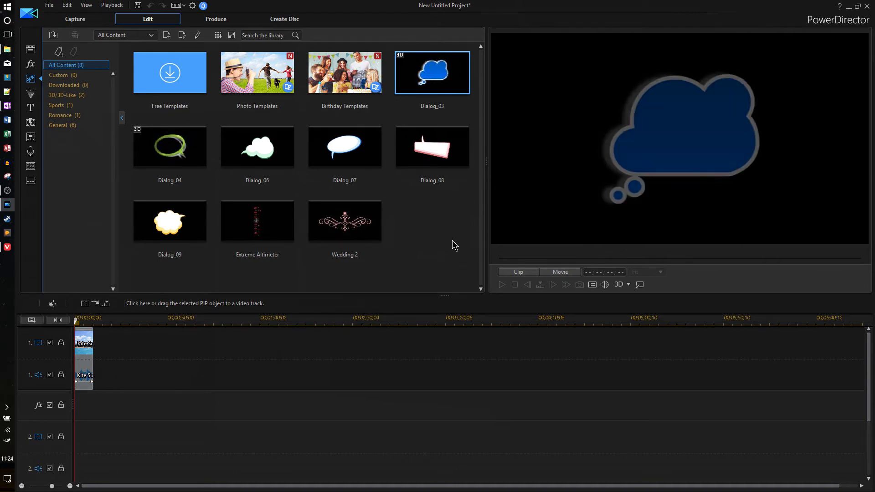
{"action": "left_click", "coordinate": [375, 224]}
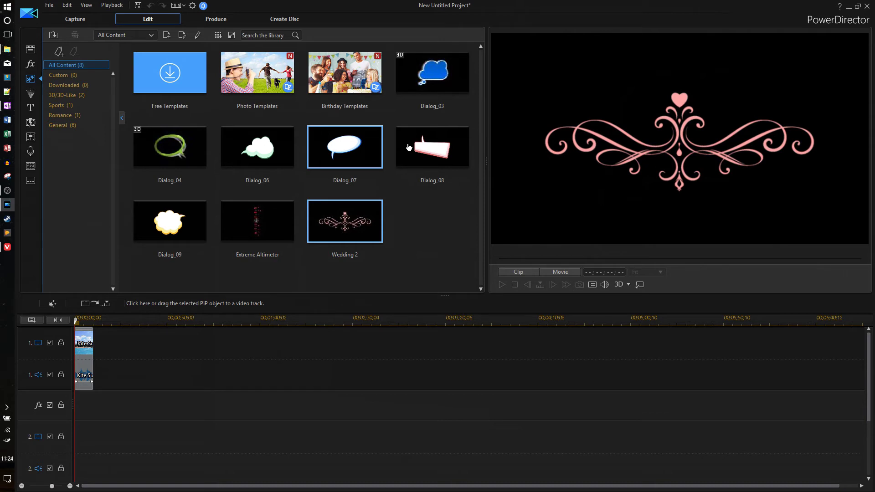
{"action": "mouse_move", "coordinate": [370, 145]}
{"action": "left_mouse_down"}
{"action": "mouse_move", "coordinate": [88, 414]}
{"action": "mouse_move", "coordinate": [83, 436]}
{"action": "left_mouse_up"}
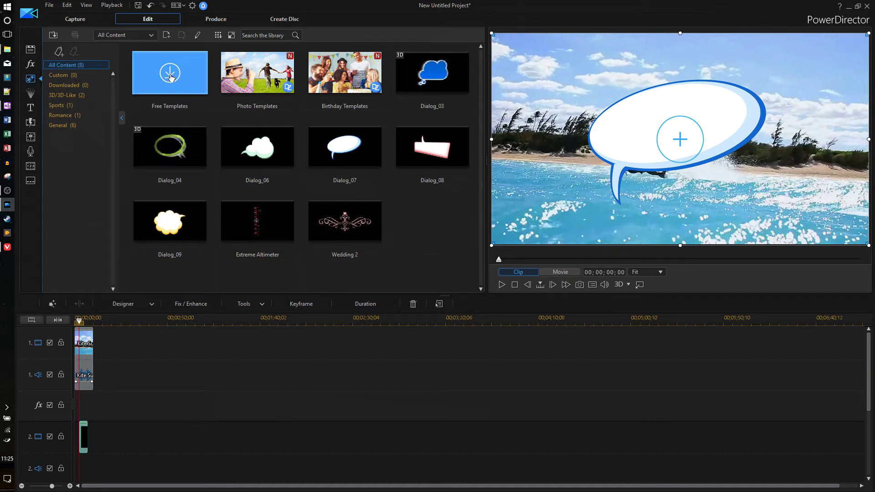
{"action": "left_click_drag", "start_coordinate": [168, 144], "coordinate": [58, 103]}
Drop Effect-A star particles onto video track 2 and briefly play the movie
{"action": "key", "text": "F12"}
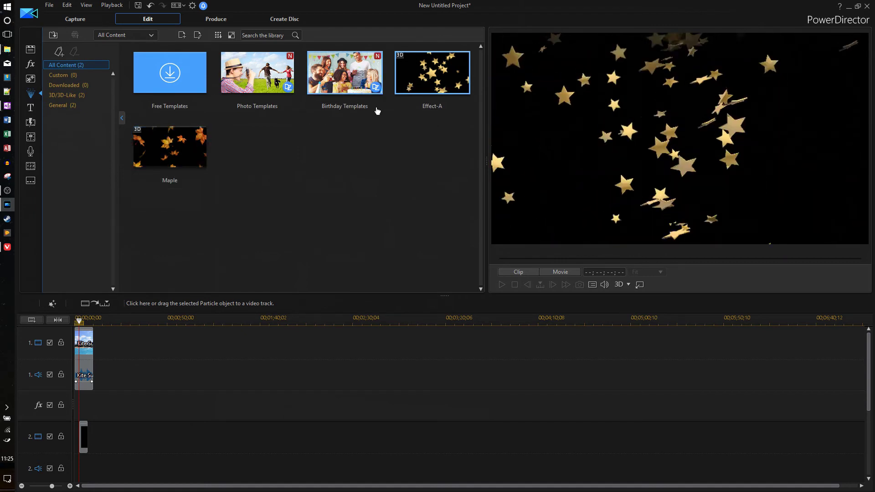
{"action": "left_click_drag", "start_coordinate": [452, 78], "coordinate": [100, 472]}
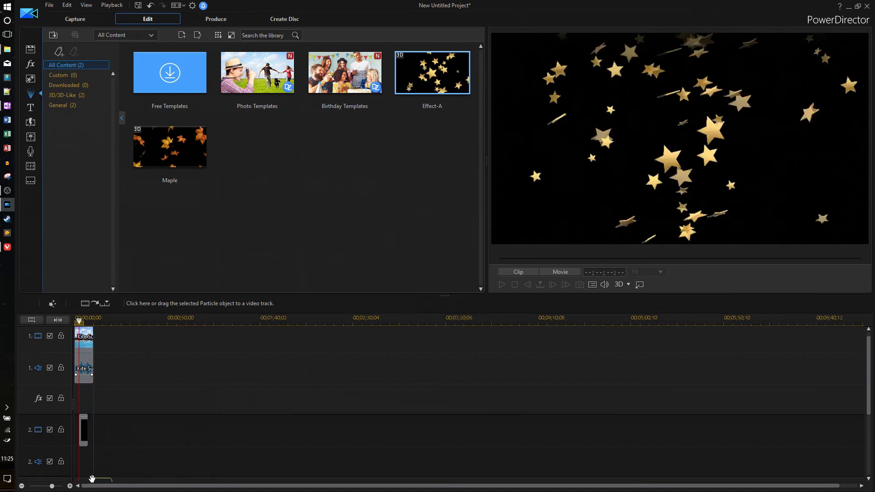
{"action": "left_click_drag", "start_coordinate": [100, 472], "coordinate": [101, 426]}
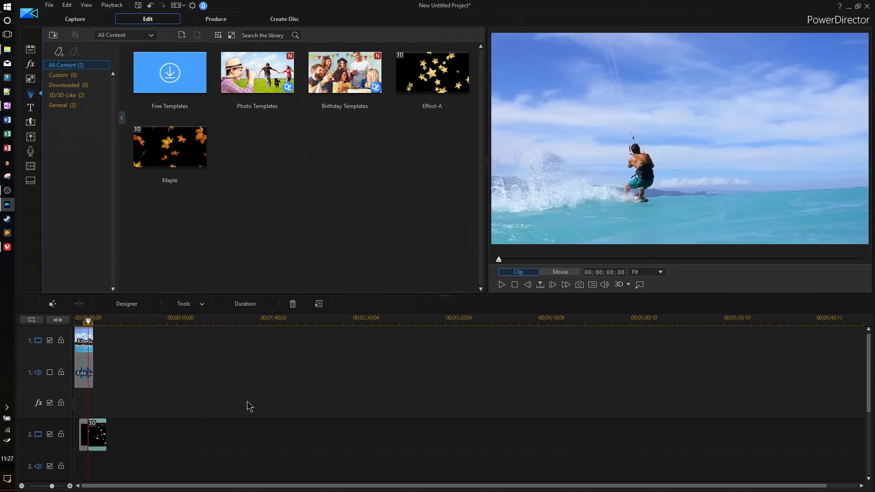
{"action": "key", "text": "space"}
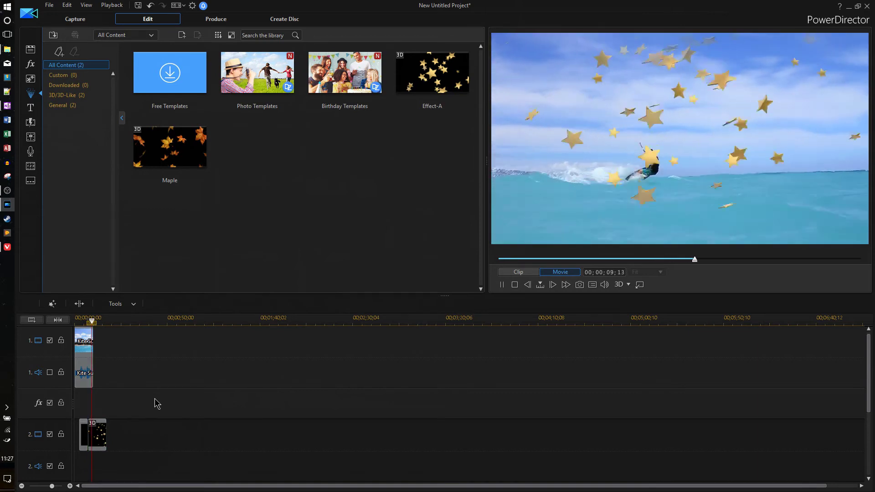
{"action": "key", "text": "space"}
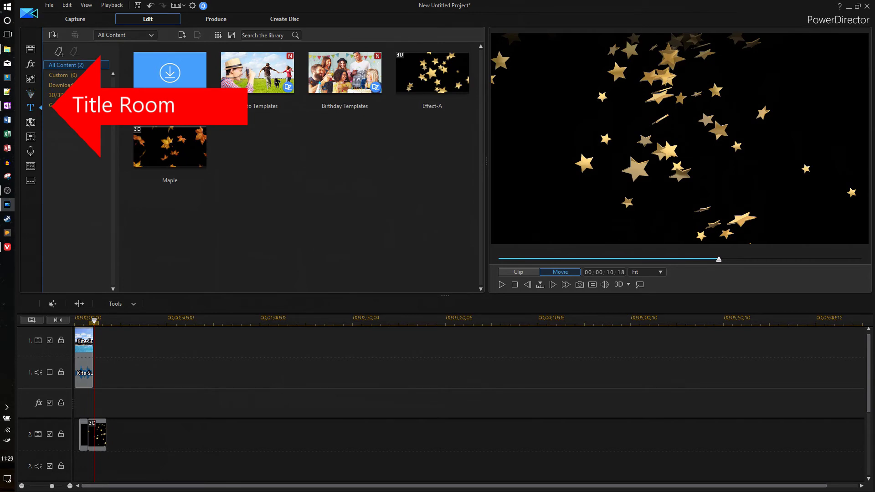
Add the Default 3D 'My 3D Title' template to video track 1 near 50 seconds, then preview the movie
{"action": "key", "text": "F7"}
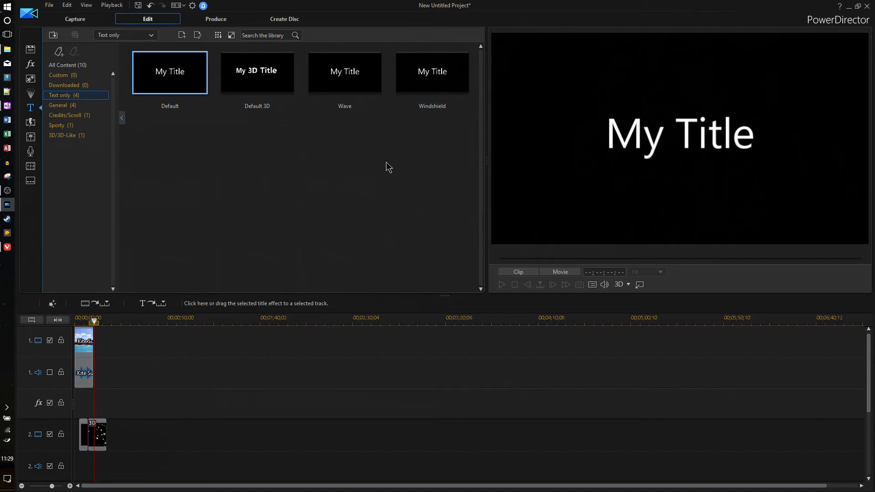
{"action": "mouse_move", "coordinate": [289, 93]}
{"action": "left_mouse_down"}
{"action": "mouse_move", "coordinate": [167, 405]}
{"action": "mouse_move", "coordinate": [172, 346]}
{"action": "left_mouse_up"}
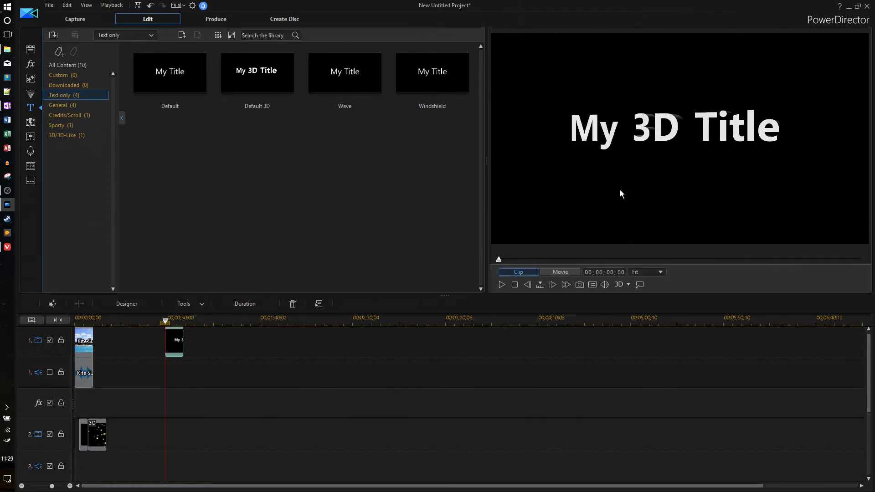
{"action": "left_click", "coordinate": [369, 238]}
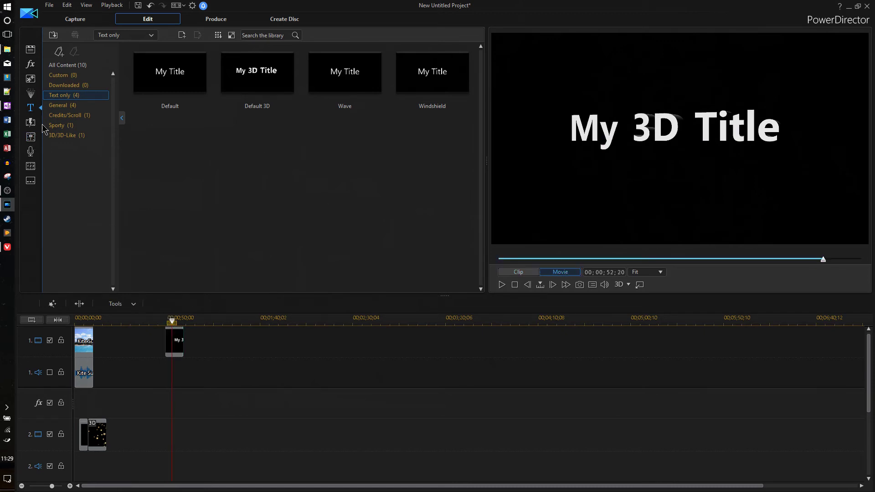
Browse all 110 transitions in the Transition Room, then open the Audio Mixing Room
{"action": "left_click", "coordinate": [30, 122]}
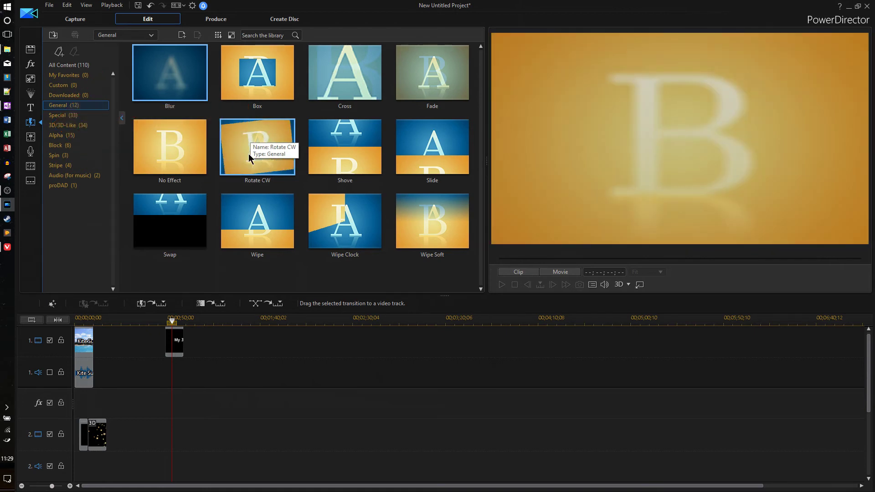
{"action": "left_click", "coordinate": [87, 66]}
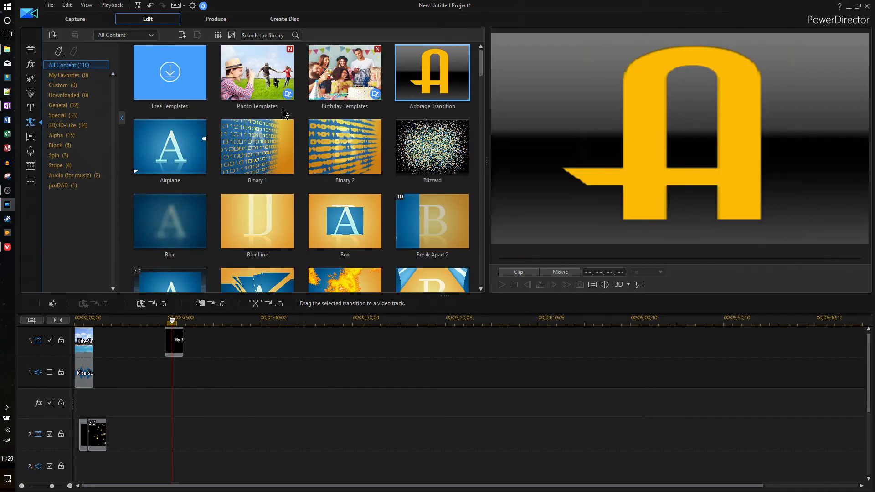
{"action": "scroll", "coordinate": [343, 139], "scroll_direction": "down", "scroll_amount": 3}
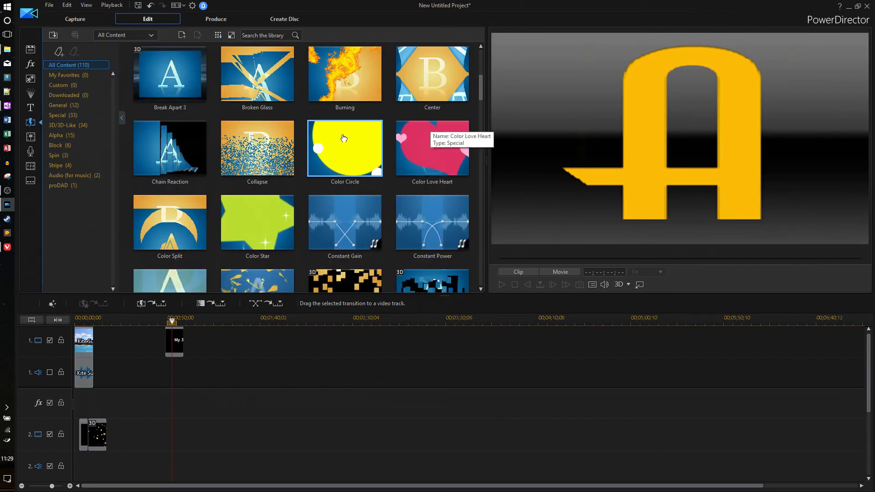
{"action": "scroll", "coordinate": [384, 147], "scroll_direction": "down", "scroll_amount": 2}
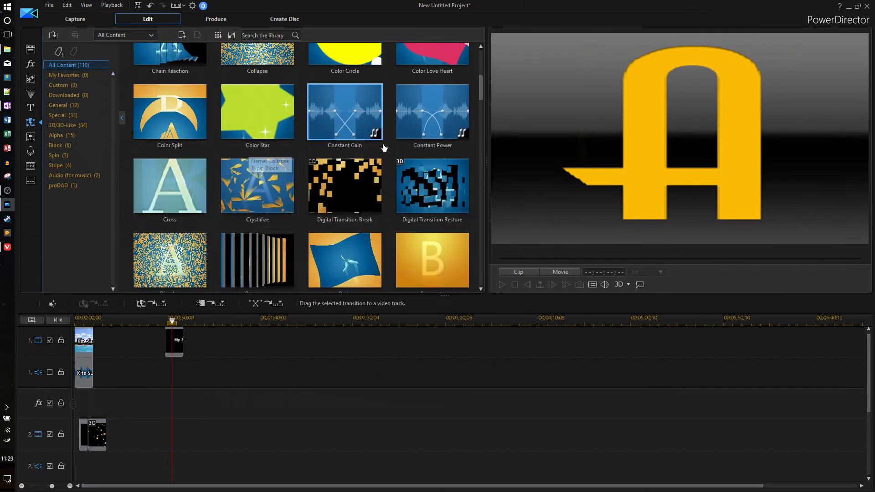
{"action": "scroll", "coordinate": [383, 147], "scroll_direction": "down", "scroll_amount": 1}
{"action": "scroll", "coordinate": [382, 157], "scroll_direction": "up", "scroll_amount": 4}
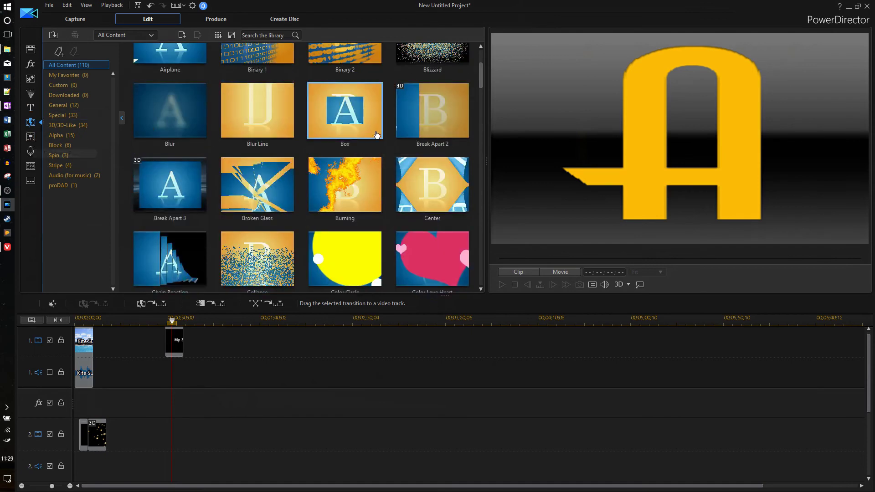
{"action": "scroll", "coordinate": [351, 117], "scroll_direction": "down", "scroll_amount": 5}
{"action": "scroll", "coordinate": [449, 231], "scroll_direction": "down", "scroll_amount": 5}
{"action": "scroll", "coordinate": [452, 201], "scroll_direction": "down", "scroll_amount": 3}
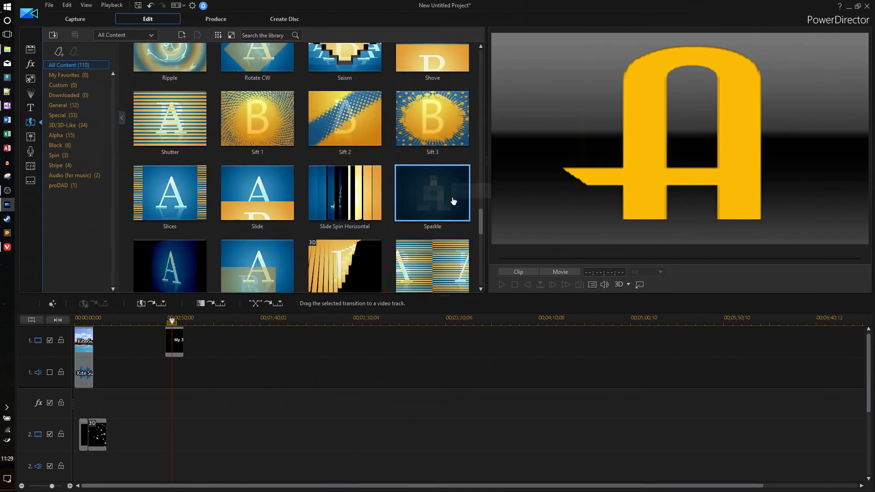
{"action": "left_click", "coordinate": [35, 139]}
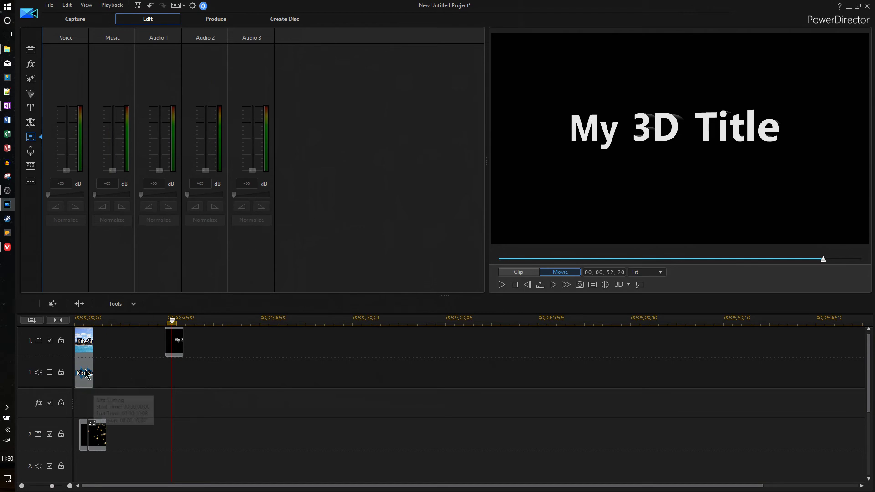
Fit the timeline, add a Kite Surfing volume keyframe at 04;28, then open the Voice-Over Recording Room
{"action": "left_click", "coordinate": [60, 320]}
{"action": "left_click", "coordinate": [159, 373]}
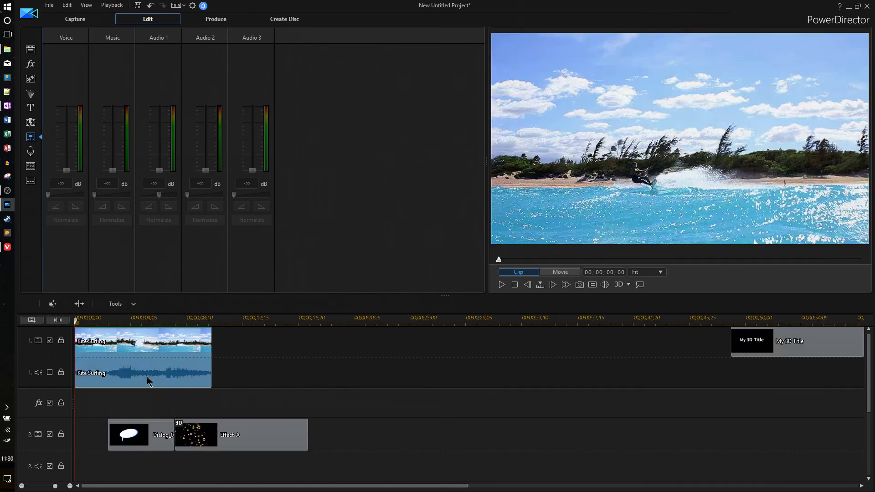
{"action": "left_click", "coordinate": [50, 376]}
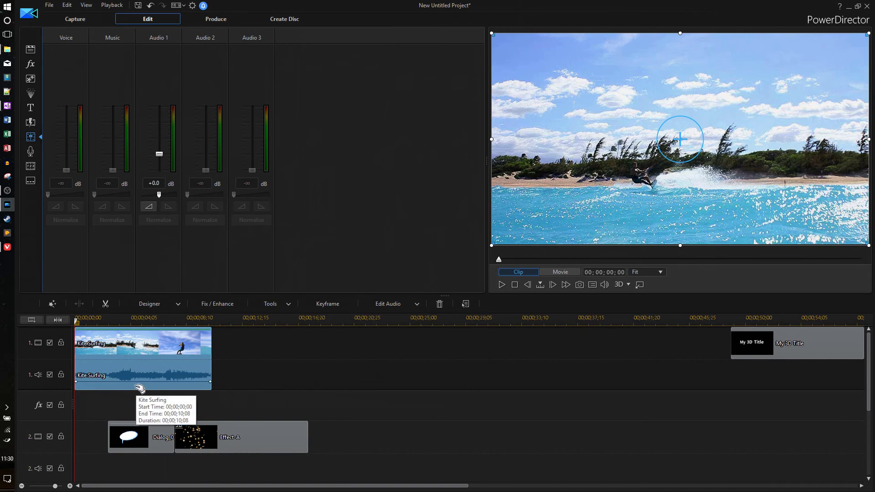
{"action": "left_click", "coordinate": [140, 318]}
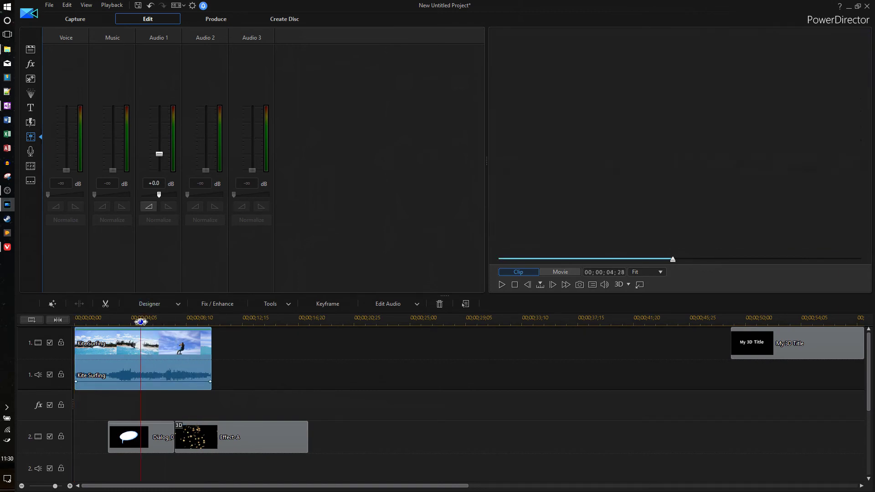
{"action": "left_click_drag", "start_coordinate": [162, 160], "coordinate": [161, 163]}
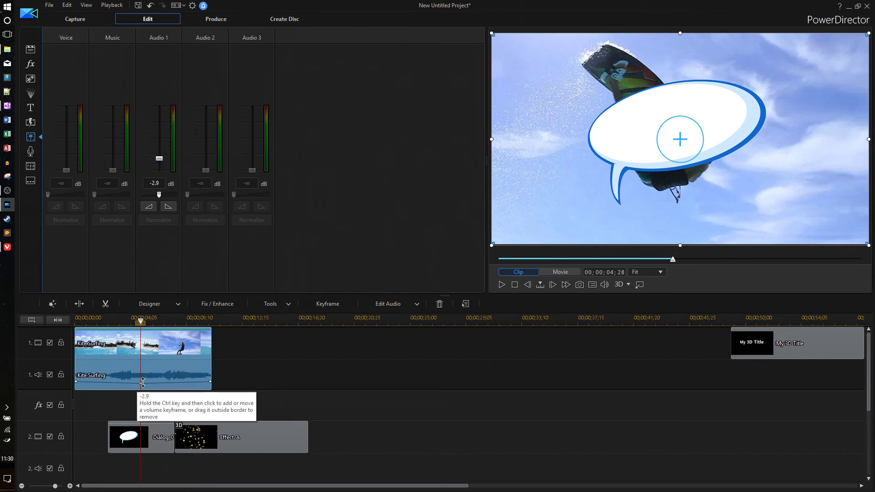
{"action": "left_click_drag", "start_coordinate": [142, 385], "coordinate": [142, 380]}
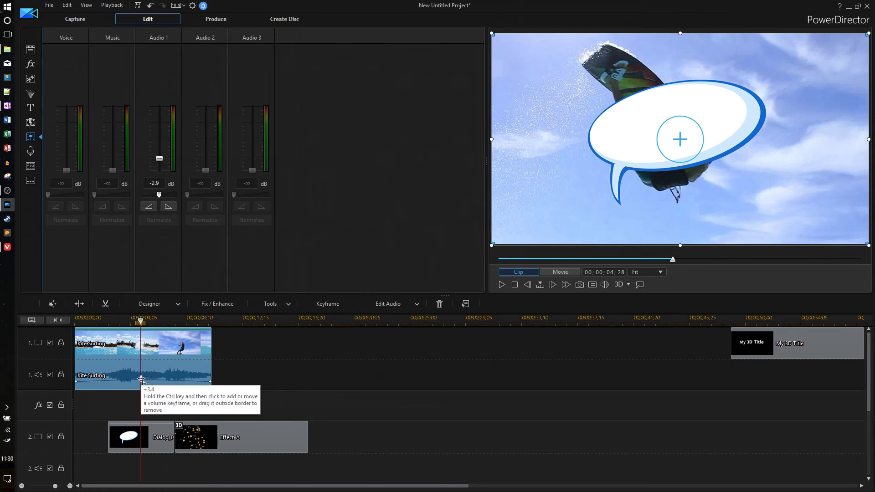
{"action": "left_click", "coordinate": [29, 152]}
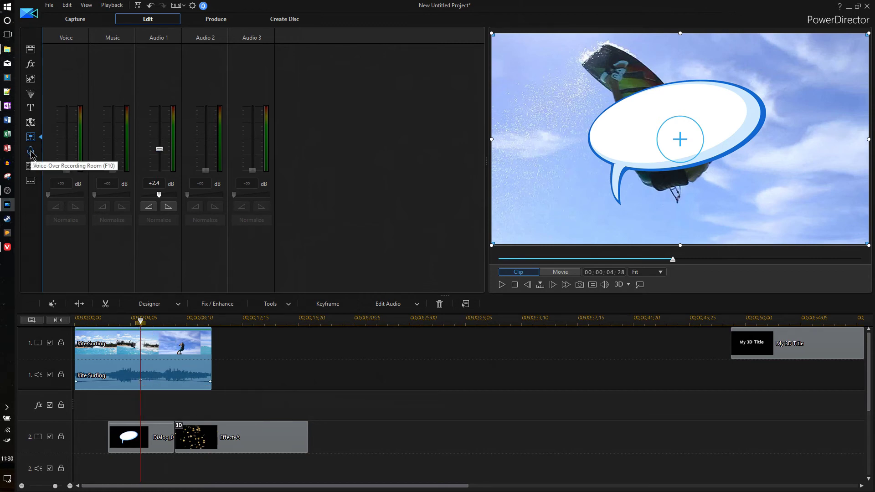
Play the project past the speech bubble, pause at 10;23 in the star particles, then open the Chapter Room
{"action": "left_click", "coordinate": [28, 156]}
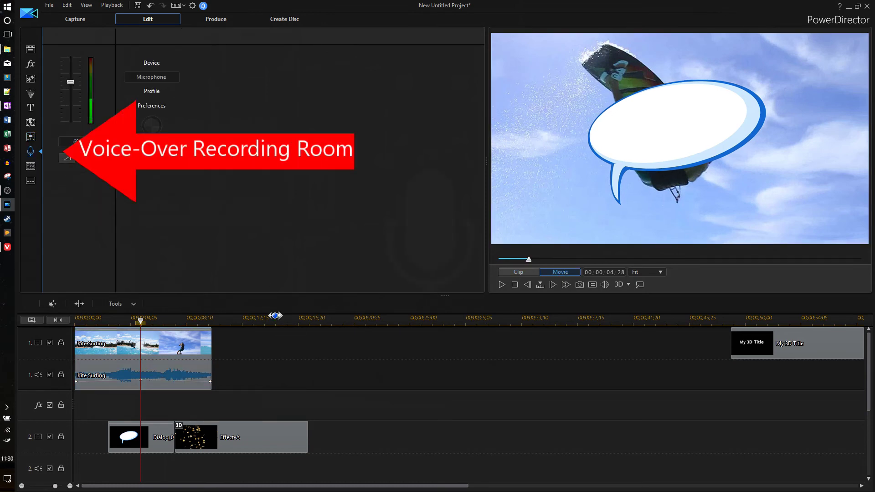
{"action": "scroll", "coordinate": [349, 435], "scroll_direction": "right", "scroll_amount": 2}
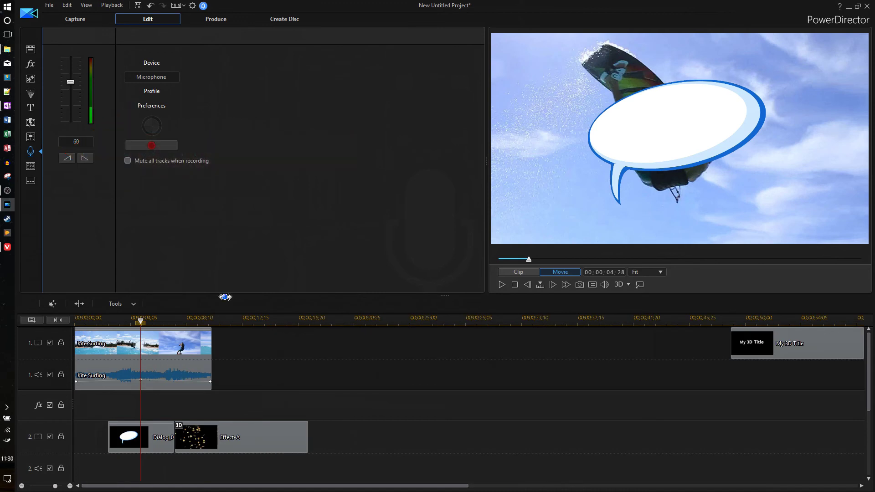
{"action": "left_click", "coordinate": [503, 284]}
{"action": "left_click", "coordinate": [502, 286]}
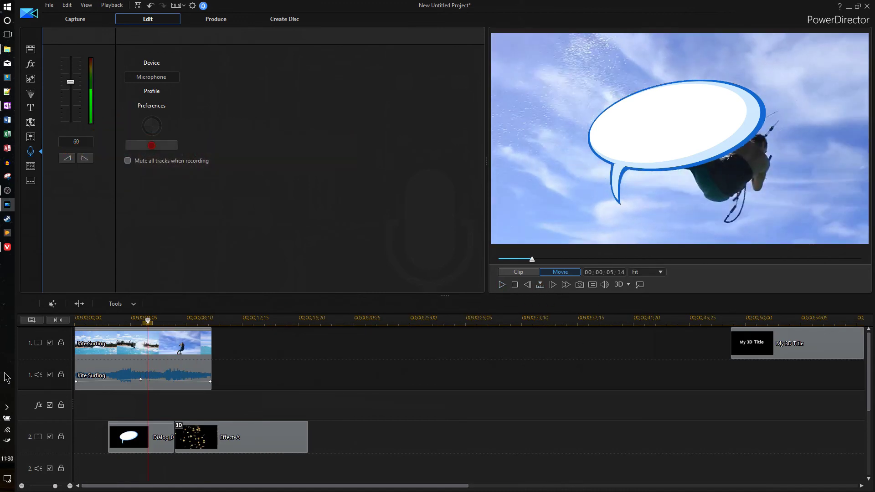
{"action": "left_click", "coordinate": [504, 285]}
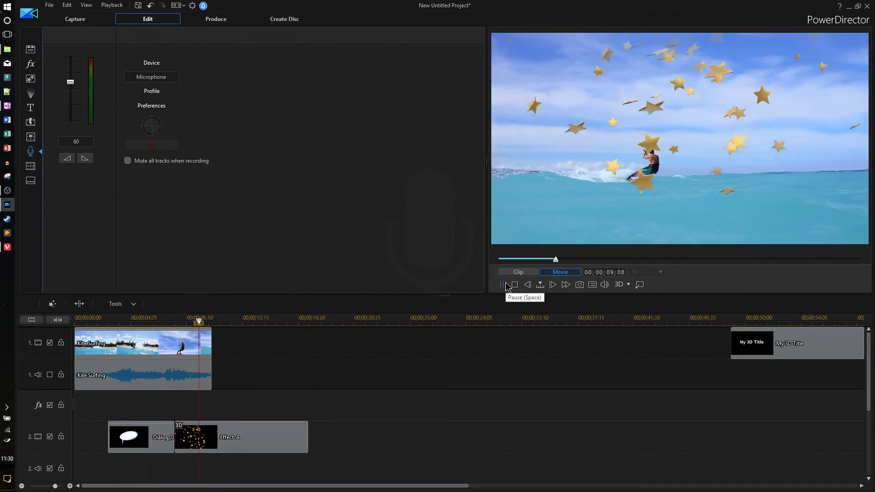
{"action": "left_click", "coordinate": [504, 286]}
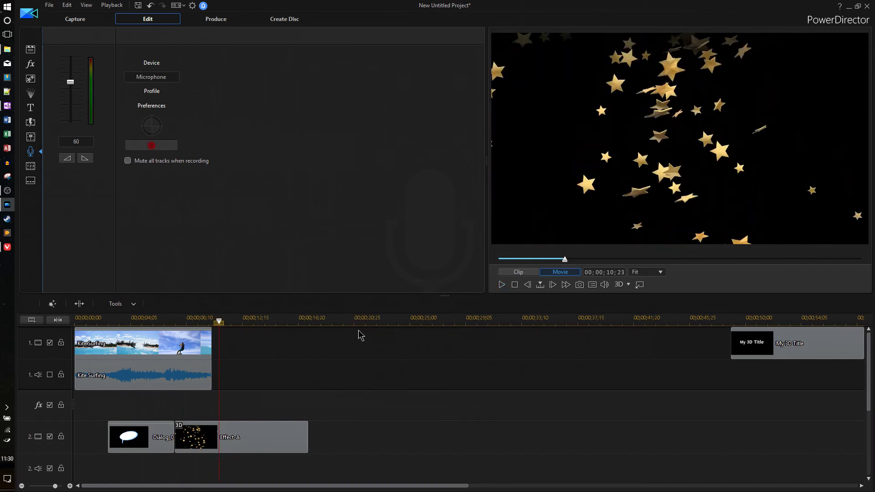
{"action": "left_click", "coordinate": [32, 169]}
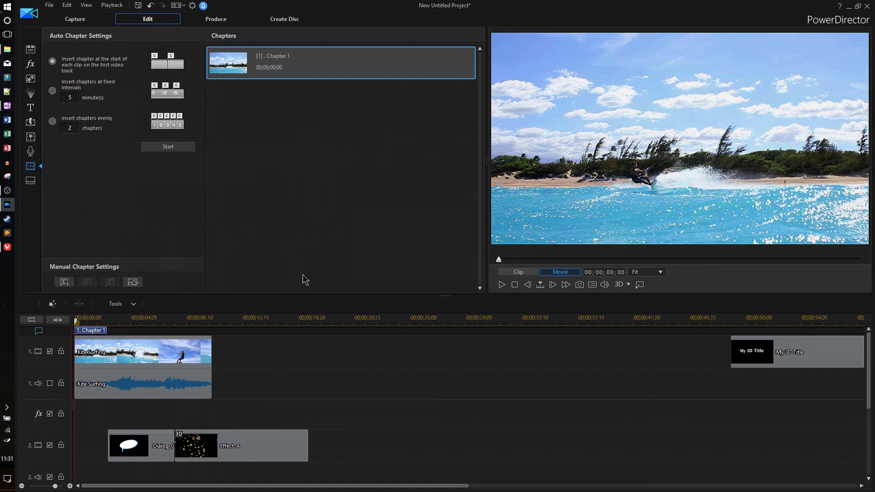
After reviewing Chapter 1 at 00;00;00, switch to the Subtitle Room
{"action": "left_click", "coordinate": [31, 181]}
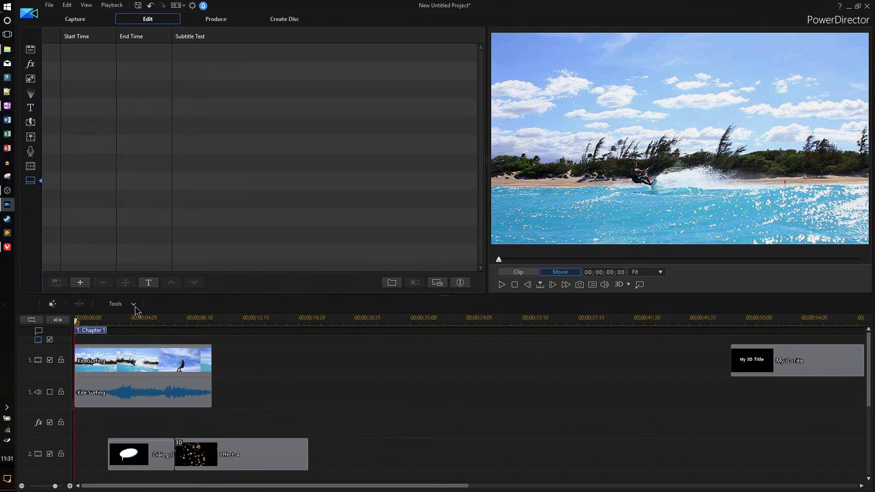
{"action": "scroll", "coordinate": [123, 421], "scroll_direction": "down", "scroll_amount": 2}
{"action": "scroll", "coordinate": [122, 430], "scroll_direction": "up", "scroll_amount": 2}
Leave the empty Subtitle Room and return to the media library
{"action": "left_click", "coordinate": [31, 50]}
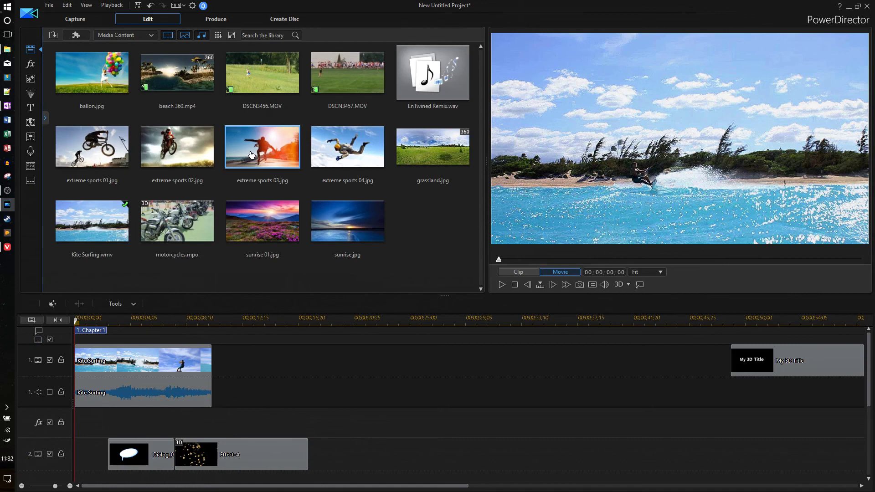